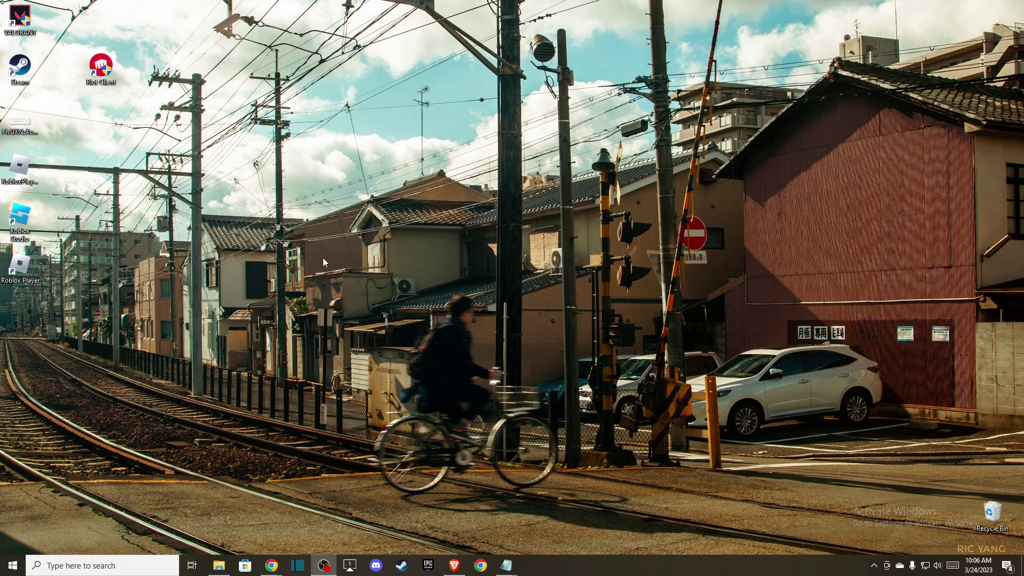
# Tick Disable fullscreen optimizations in the Roblox Player shortcut's Compatibility properties and apply.
pyautogui.click(20, 167)
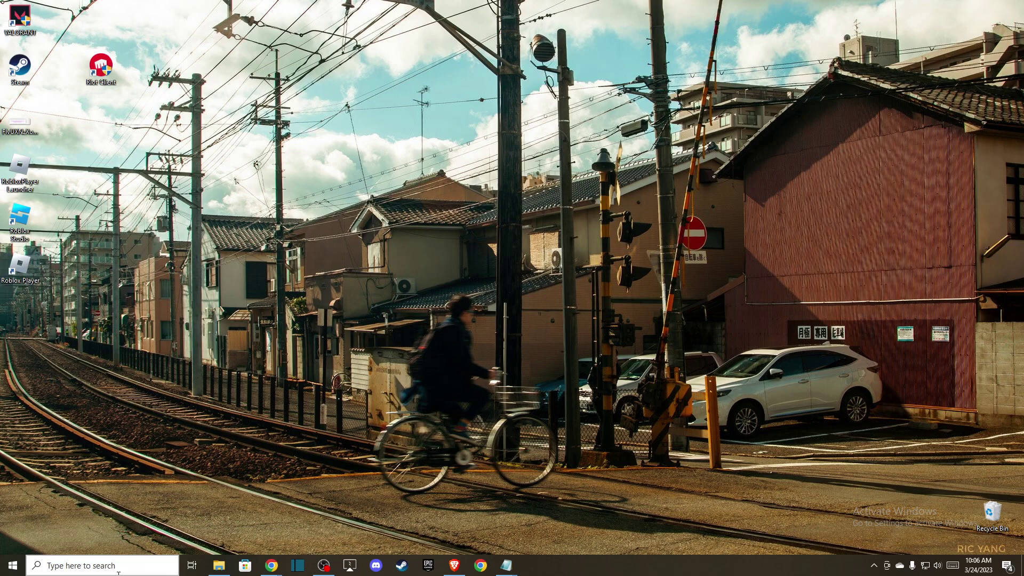
pyautogui.rightClick(28, 271)
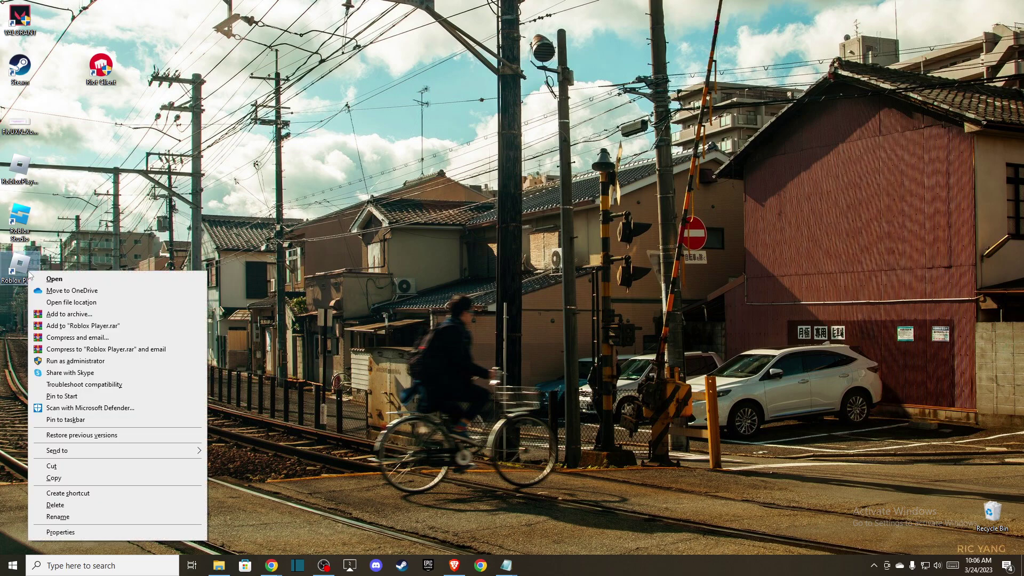
pyautogui.click(85, 532)
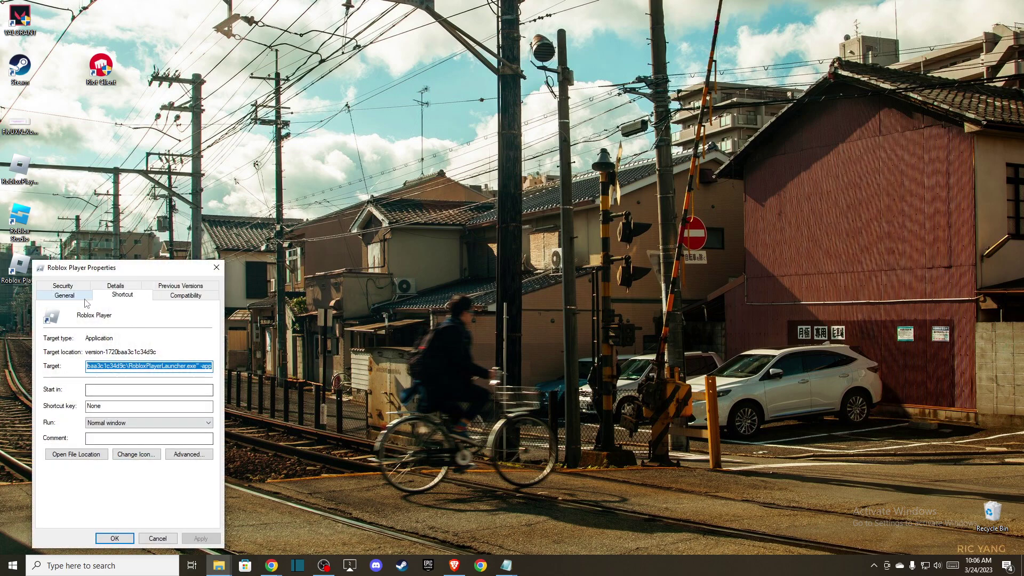
pyautogui.click(181, 295)
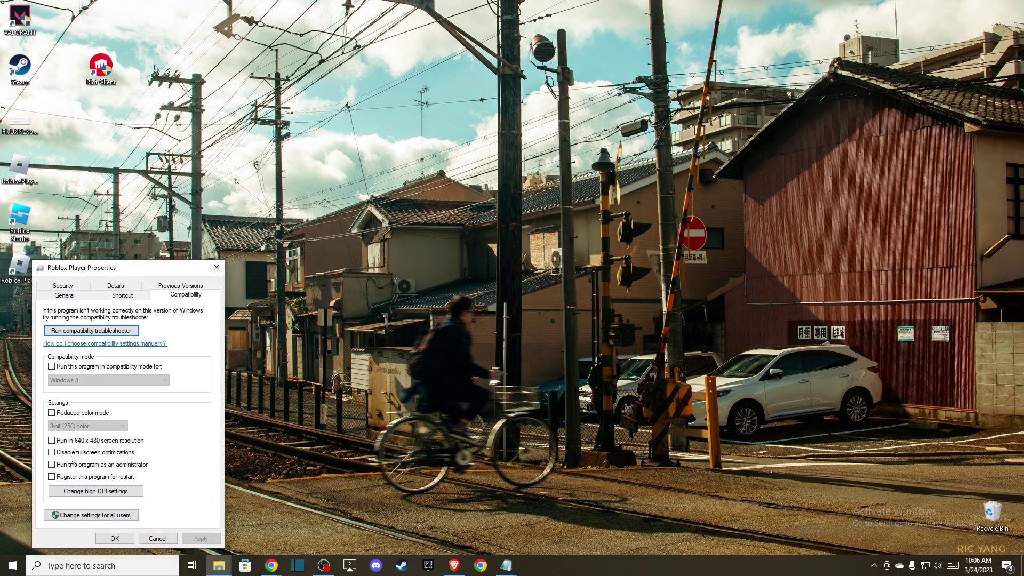
pyautogui.click(52, 452)
pyautogui.click(200, 539)
pyautogui.click(114, 538)
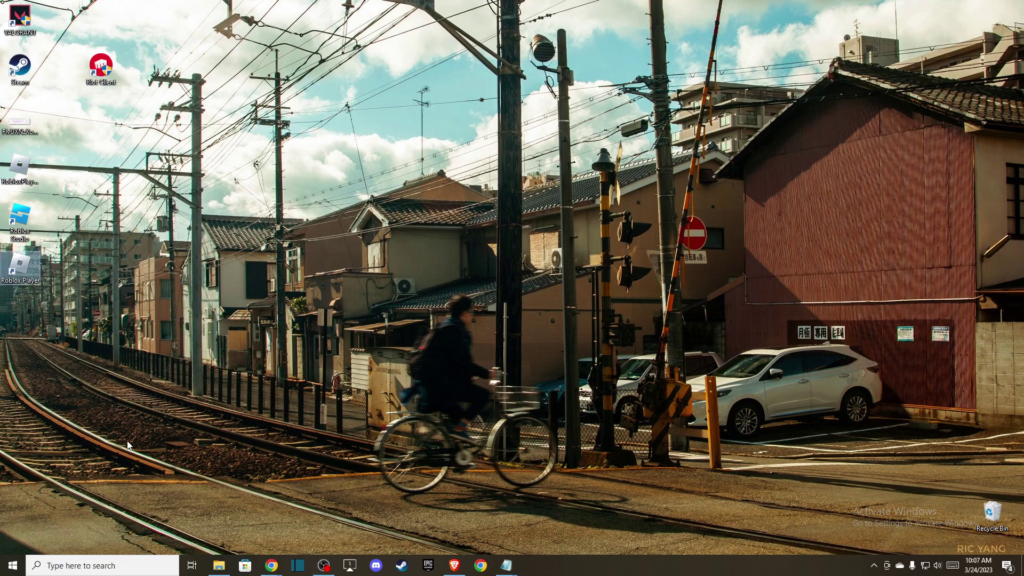
# Delete all 13 items in the Roblox folder under %LOCALAPPDATA%, opened via the Run prompt.
pyautogui.press('super+r')
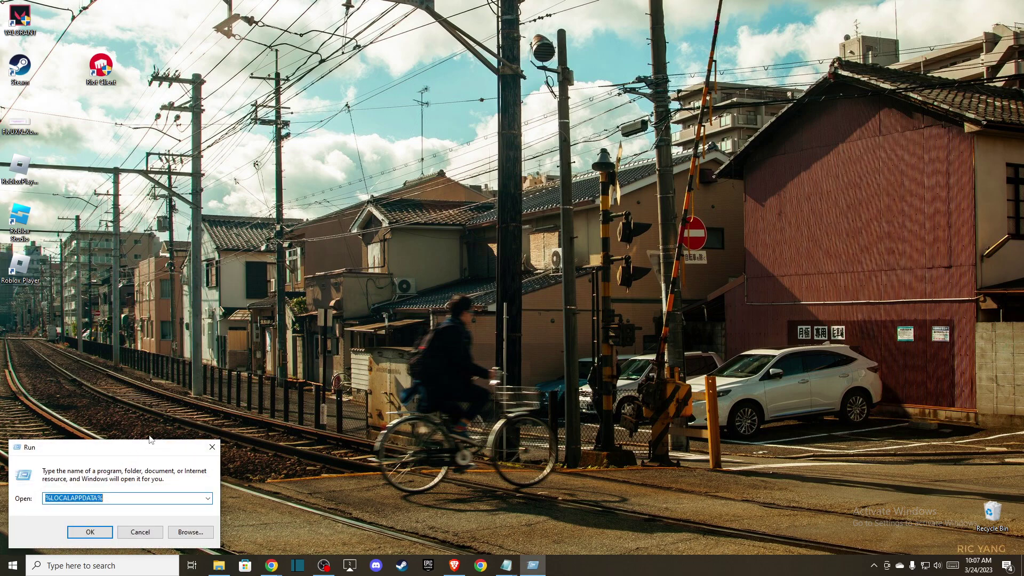
pyautogui.moveTo(110, 447)
pyautogui.mouseDown()
pyautogui.moveTo(579, 206)
pyautogui.moveTo(223, 313)
pyautogui.mouseUp()
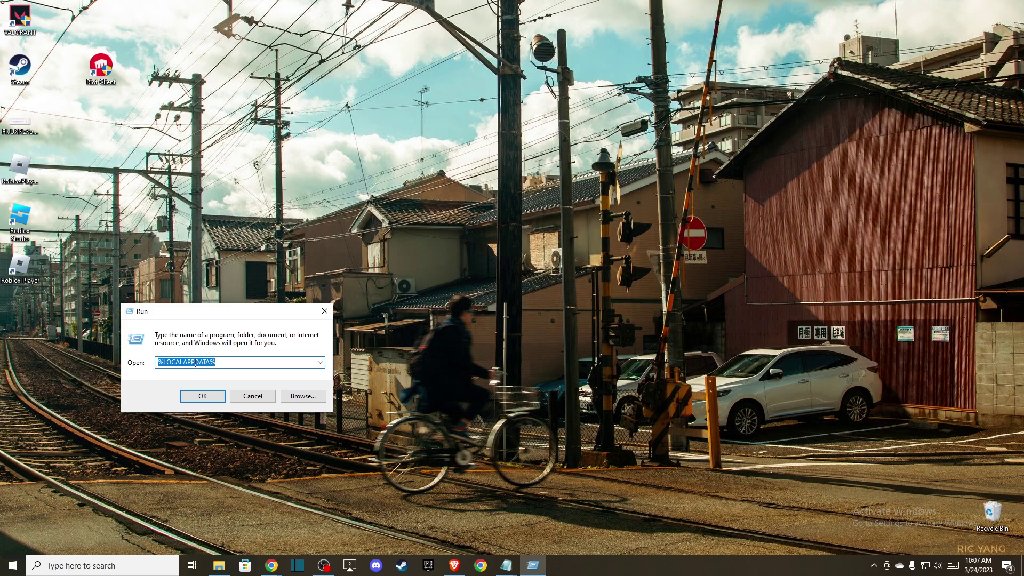
pyautogui.click(202, 395)
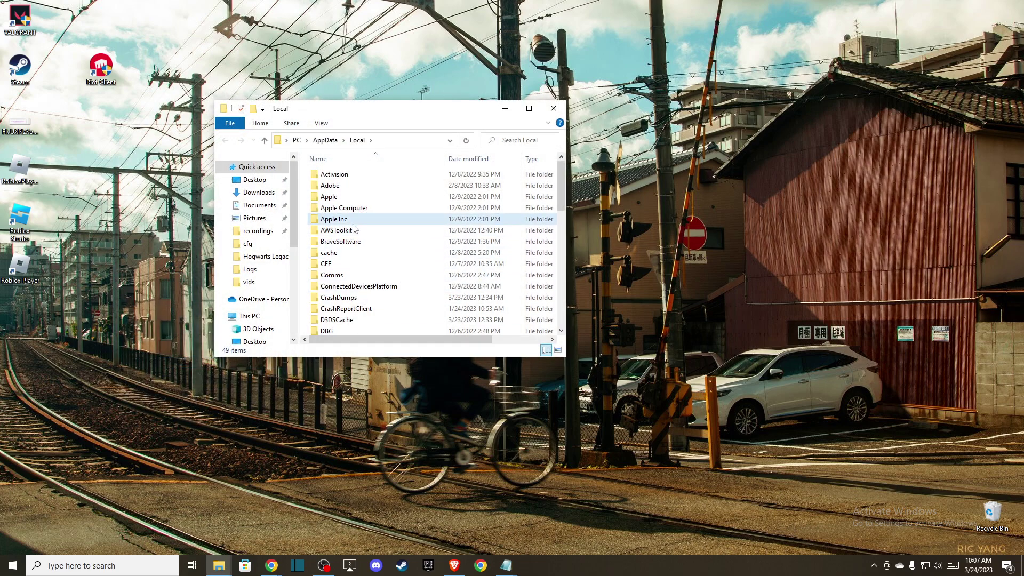
pyautogui.scroll(-8, 354, 229)
pyautogui.doubleClick(341, 197)
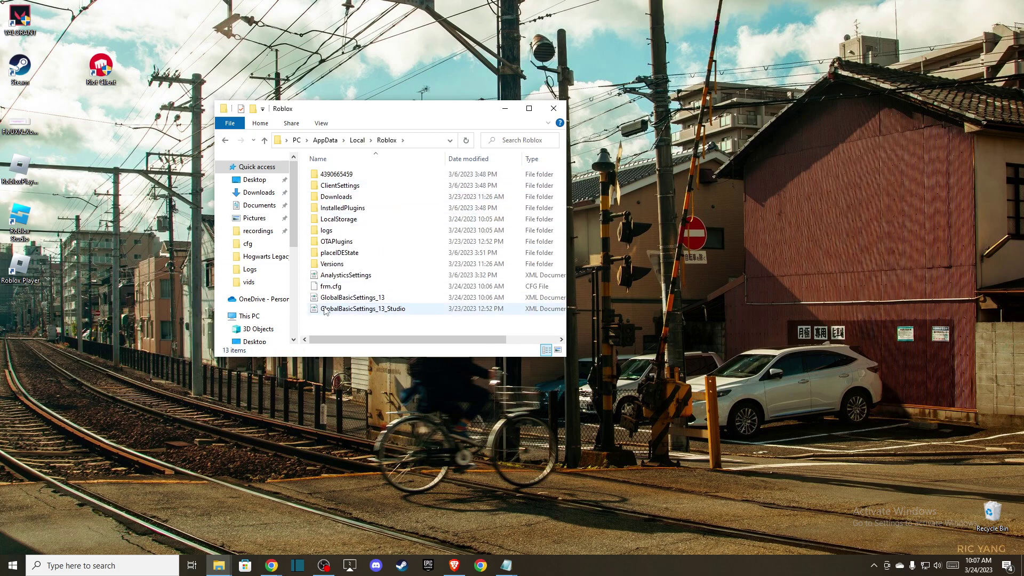
pyautogui.hotkey('ctrl', 'a')
pyautogui.rightClick(331, 179)
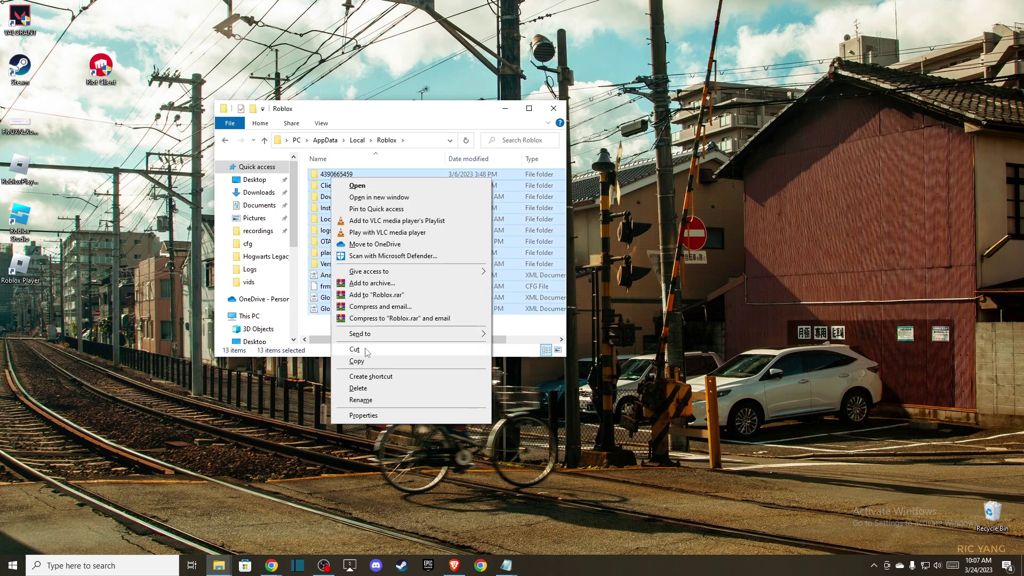
pyautogui.click(362, 389)
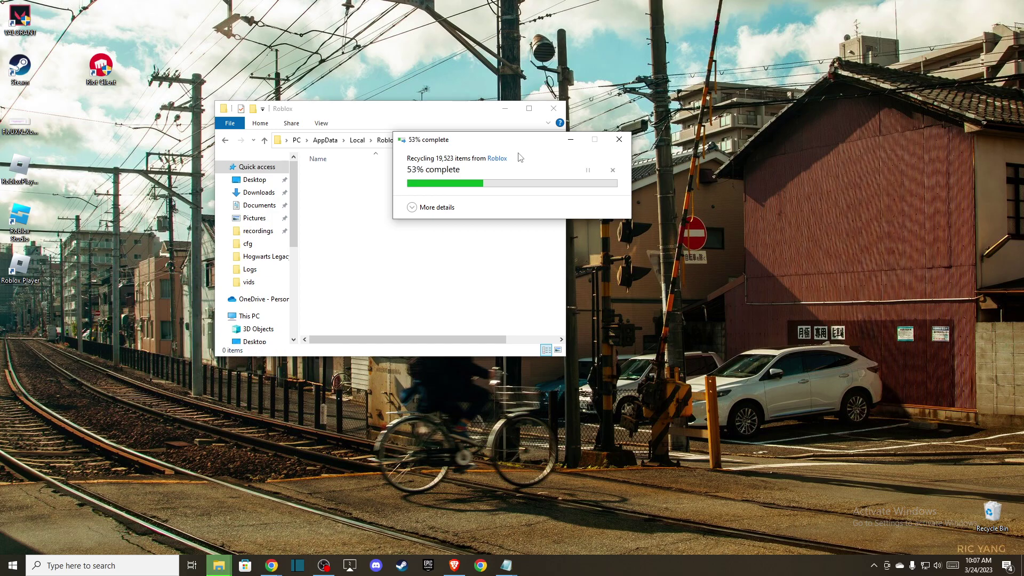
# Play All Star Tower Defense from the Roblox Home page in Brave and cancel the Open Roblox? prompt.
pyautogui.click(554, 108)
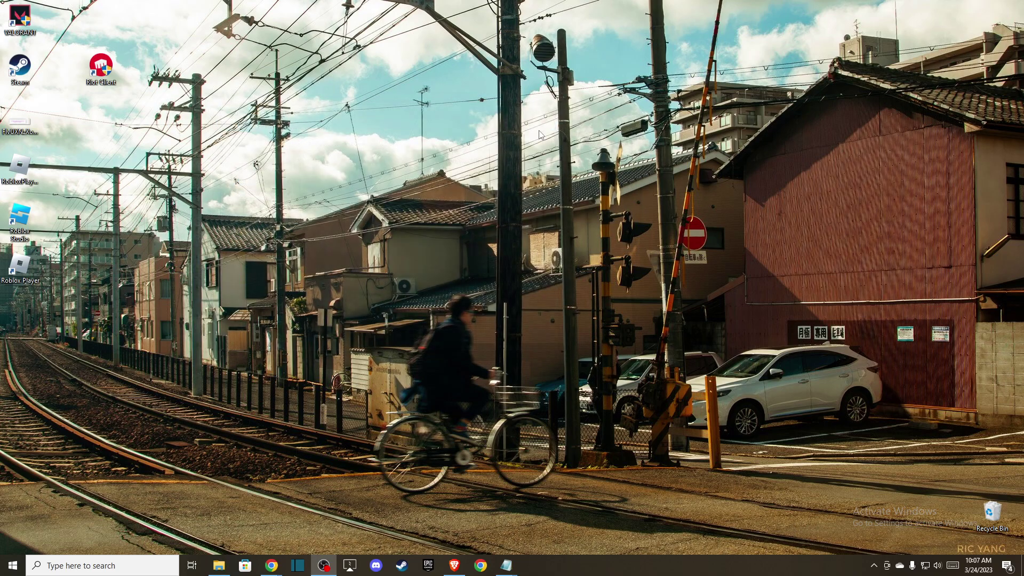
pyautogui.click(453, 568)
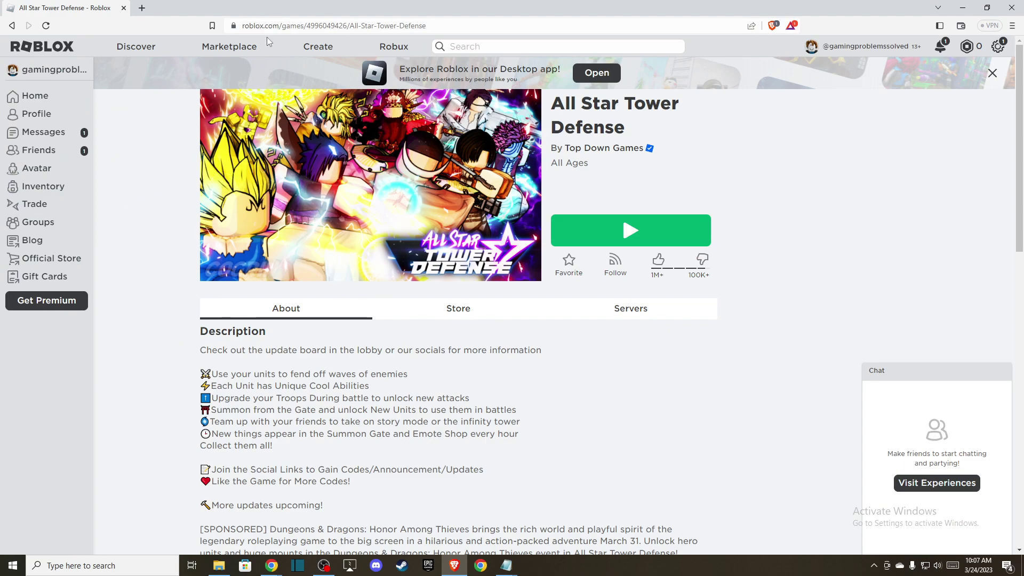
pyautogui.click(33, 101)
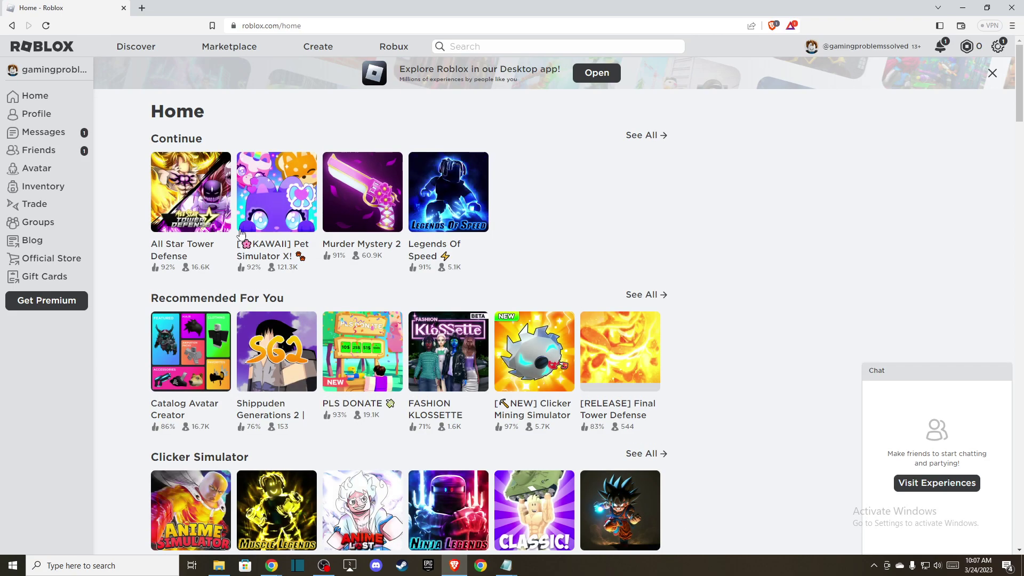
pyautogui.click(203, 182)
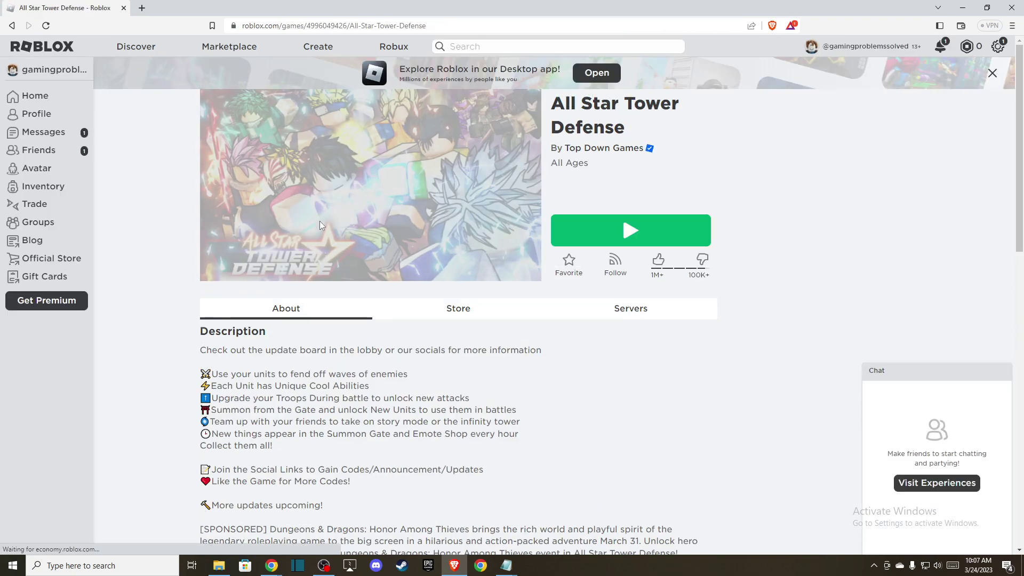
pyautogui.click(624, 230)
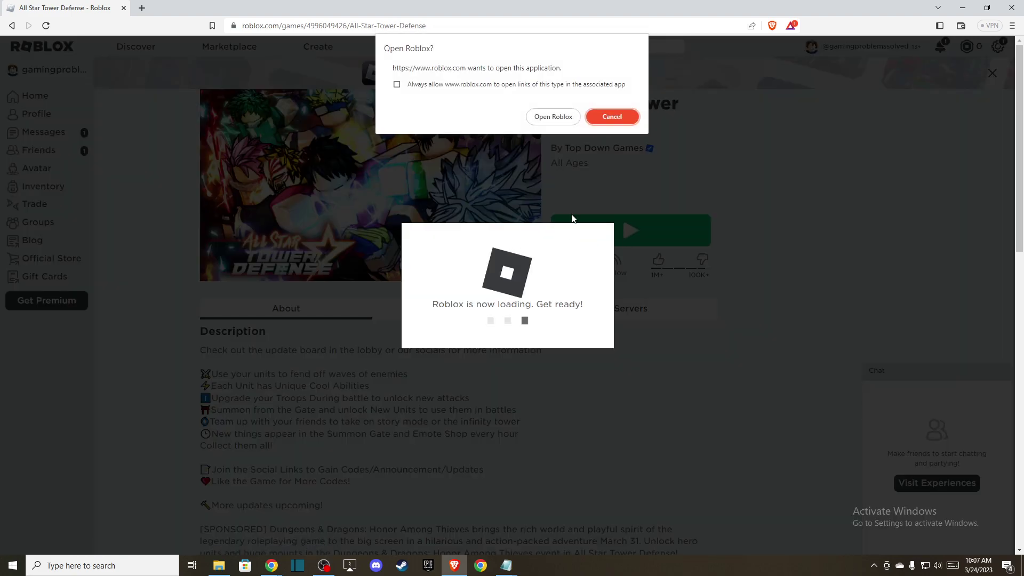
pyautogui.click(613, 113)
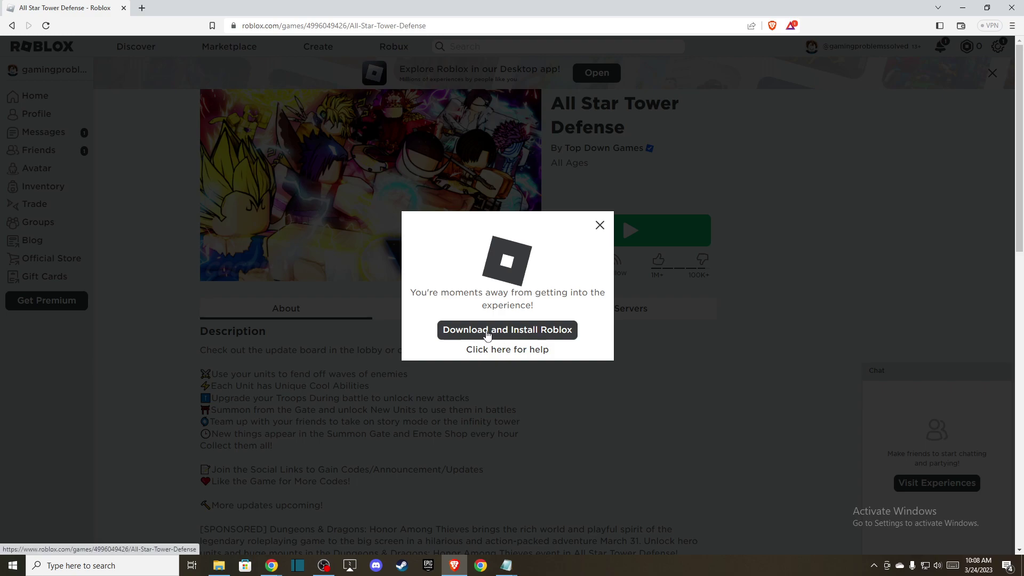
# Download the Roblox installer to the Desktop, run it, and dismiss the install confirmation dialogs.
pyautogui.click(483, 334)
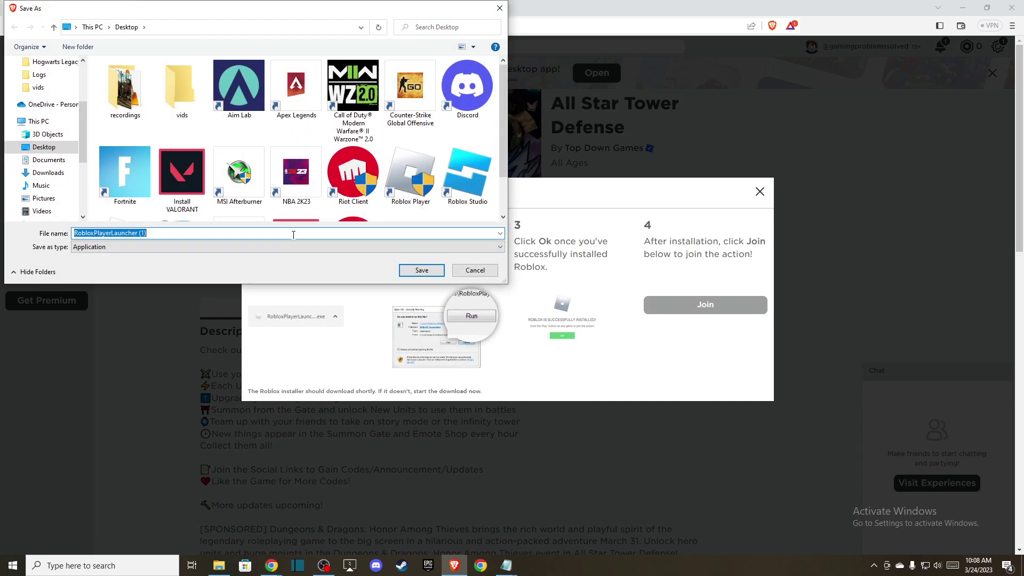
pyautogui.click(421, 270)
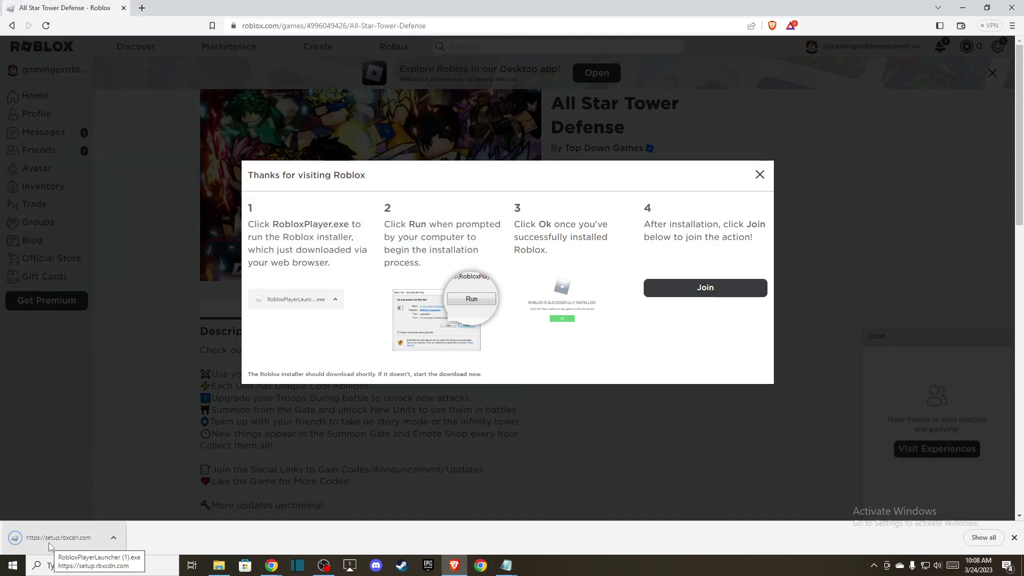
pyautogui.click(43, 544)
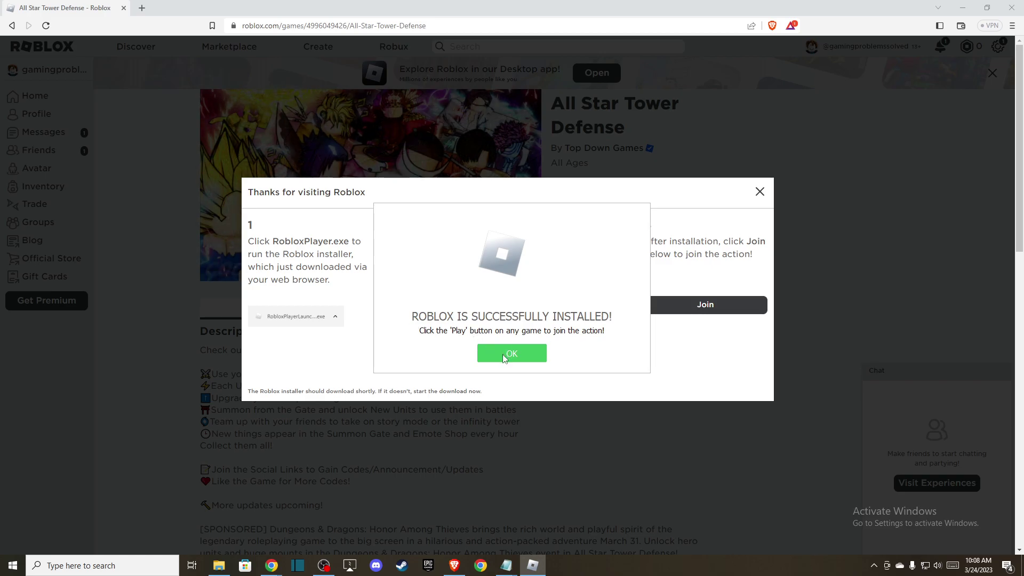
pyautogui.click(506, 353)
pyautogui.click(758, 192)
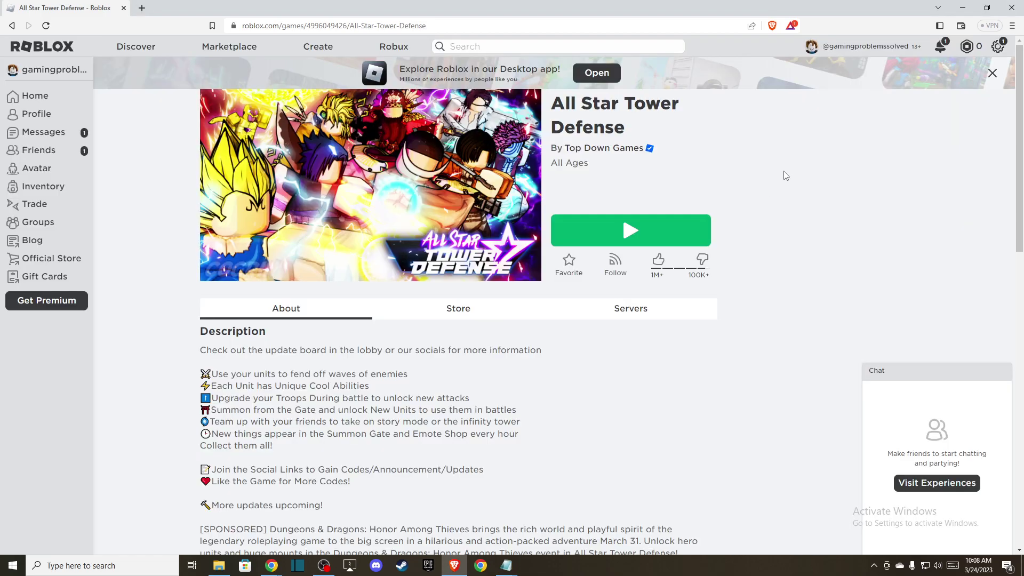
# Reach Windows Security's list of apps allowed through the firewall via a 'fire' search.
pyautogui.click(963, 8)
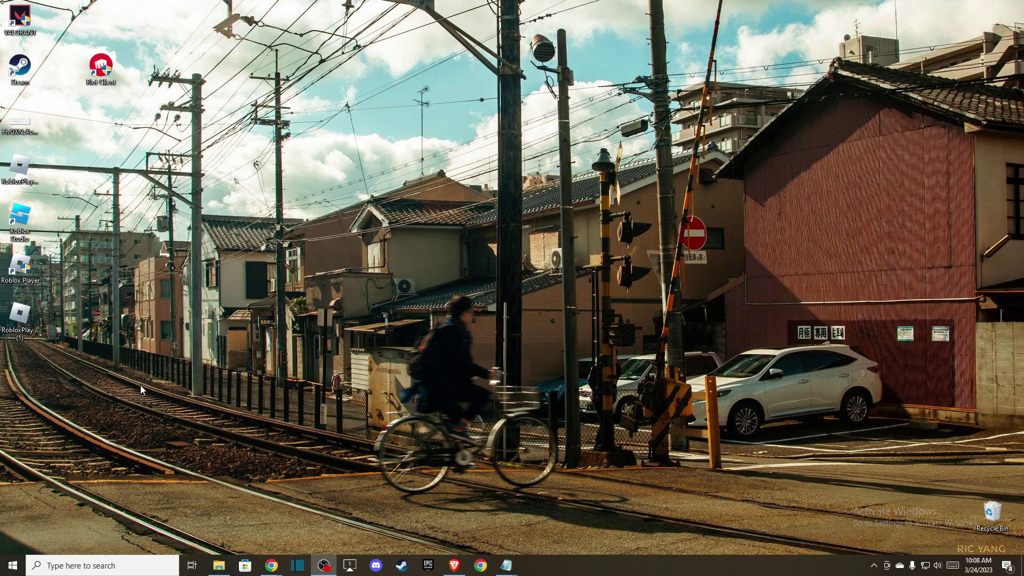
pyautogui.click(84, 565)
pyautogui.write('fire')
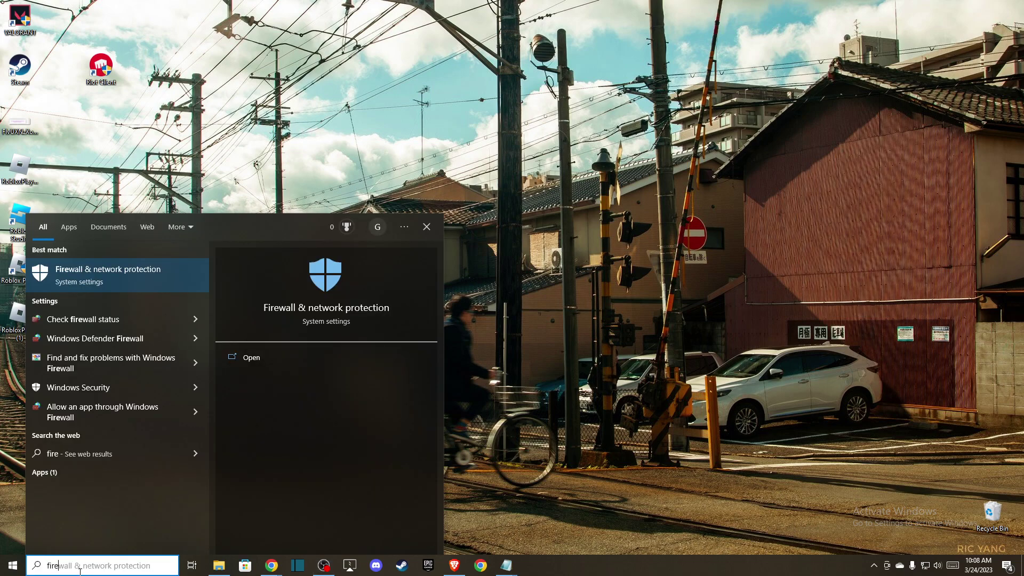
pyautogui.click(118, 288)
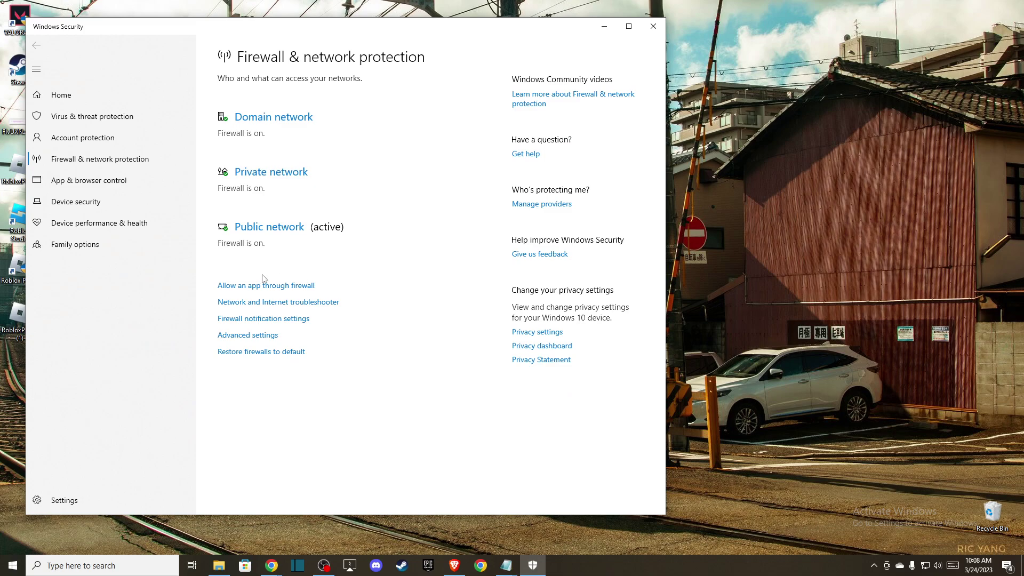
pyautogui.click(255, 288)
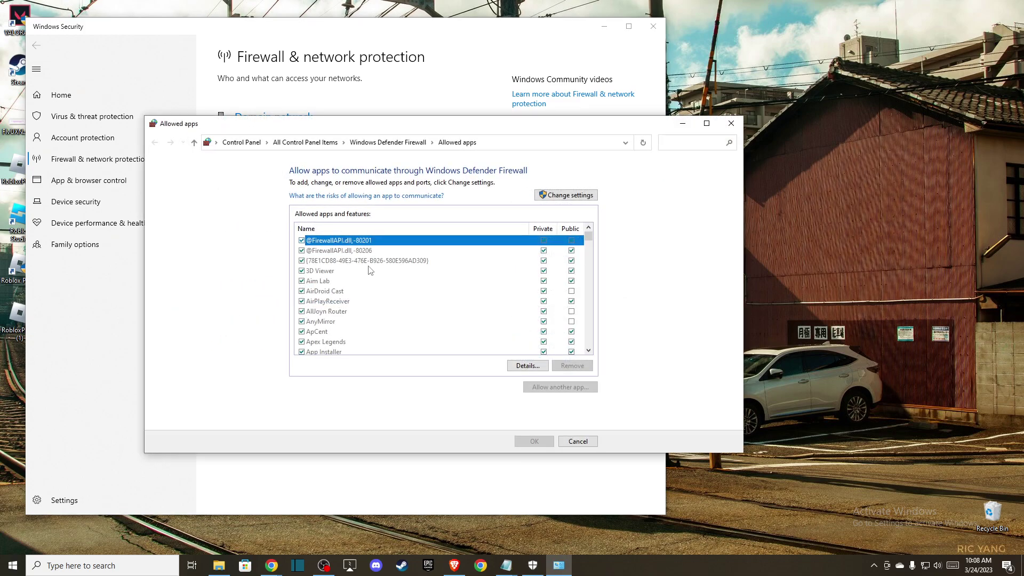
# Allow Roblox through the firewall on private and public networks, then close Windows Security.
pyautogui.click(574, 199)
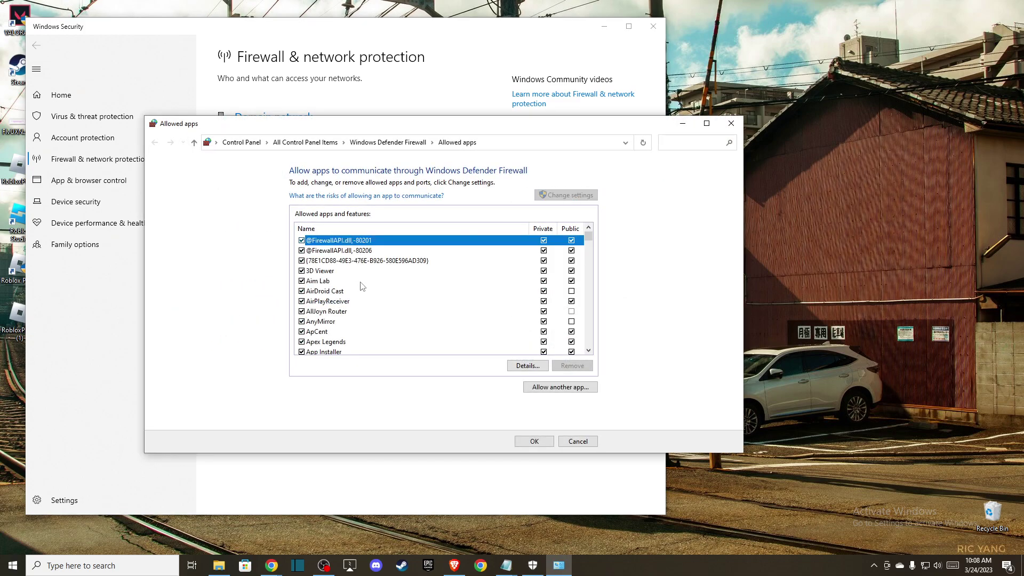
pyautogui.write('remote d')
pyautogui.press('Down')
pyautogui.press('Down')
pyautogui.scroll(-1, 352, 292)
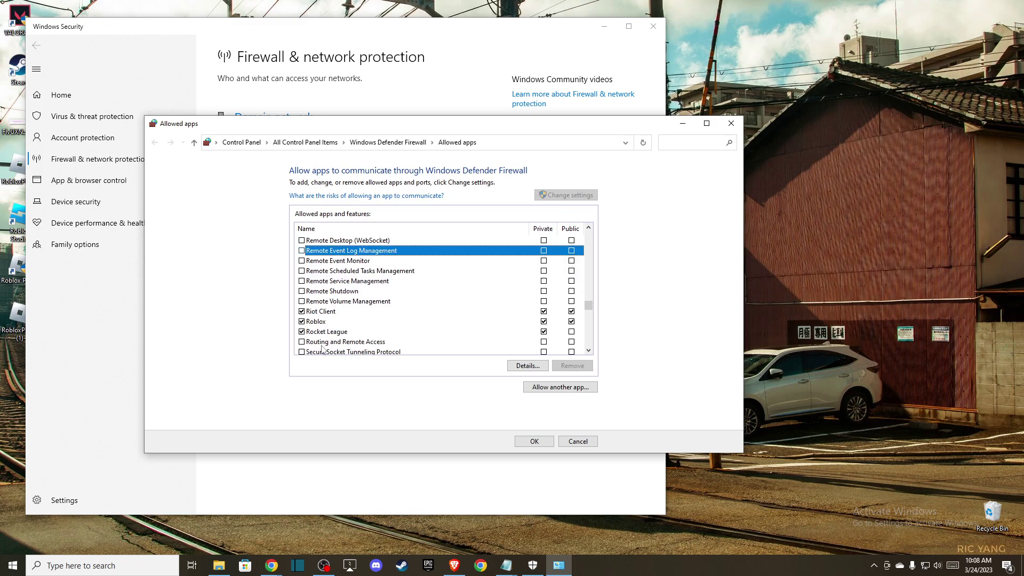
pyautogui.click(364, 322)
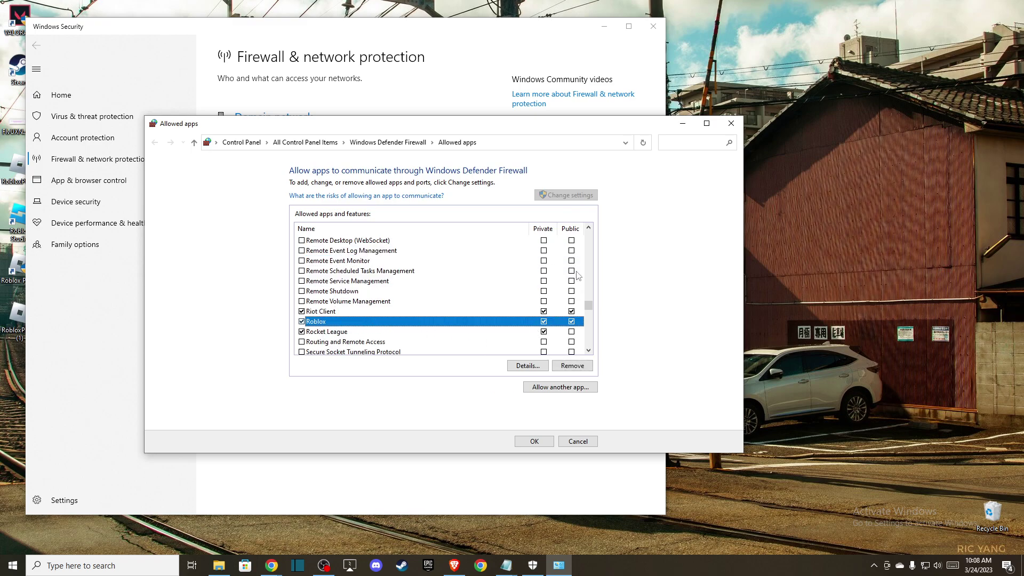
pyautogui.click(524, 442)
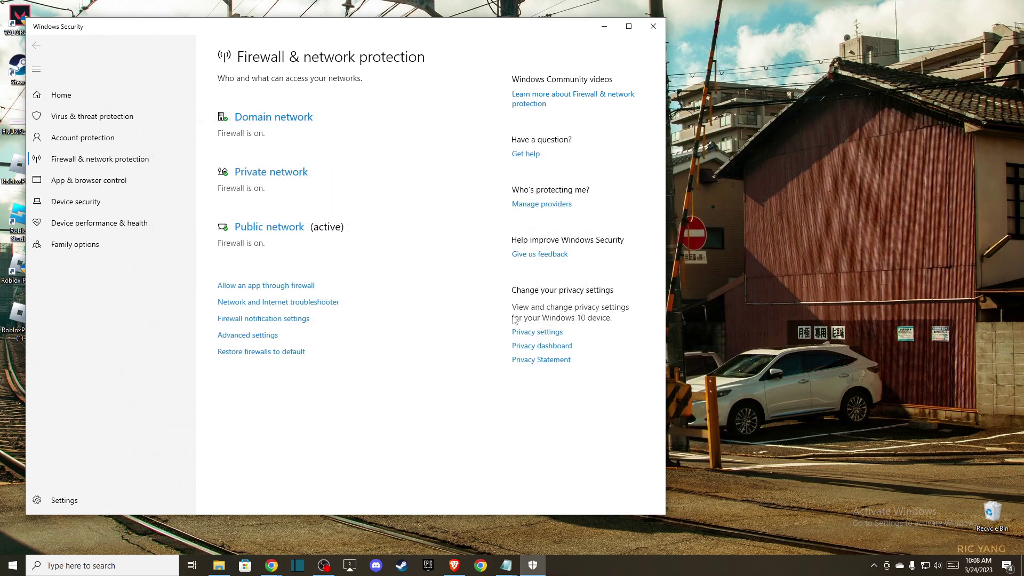
pyautogui.click(653, 25)
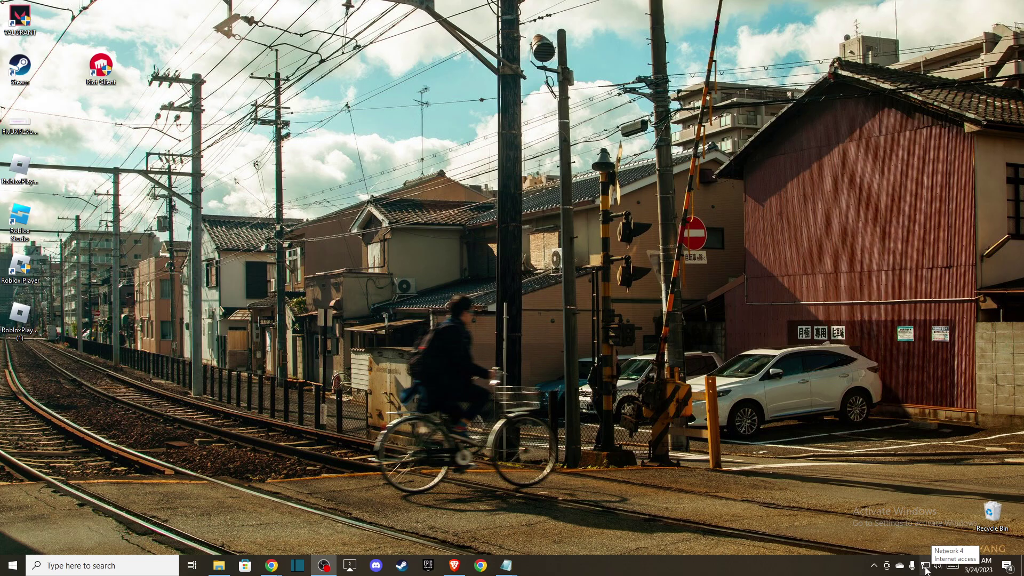
# Open the Ethernet adapter's properties from the Network & Internet adapter options.
pyautogui.rightClick(926, 570)
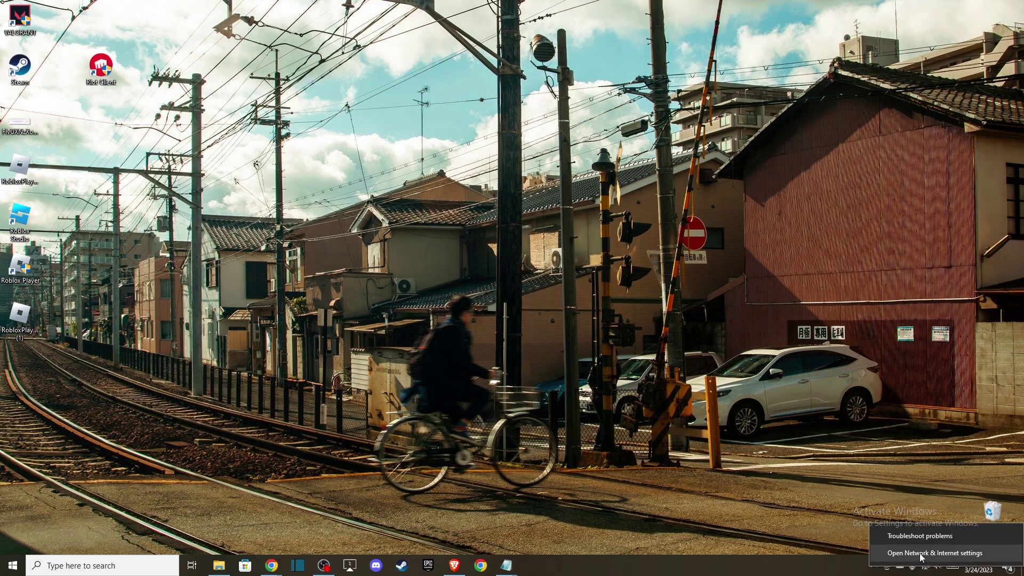
pyautogui.click(920, 553)
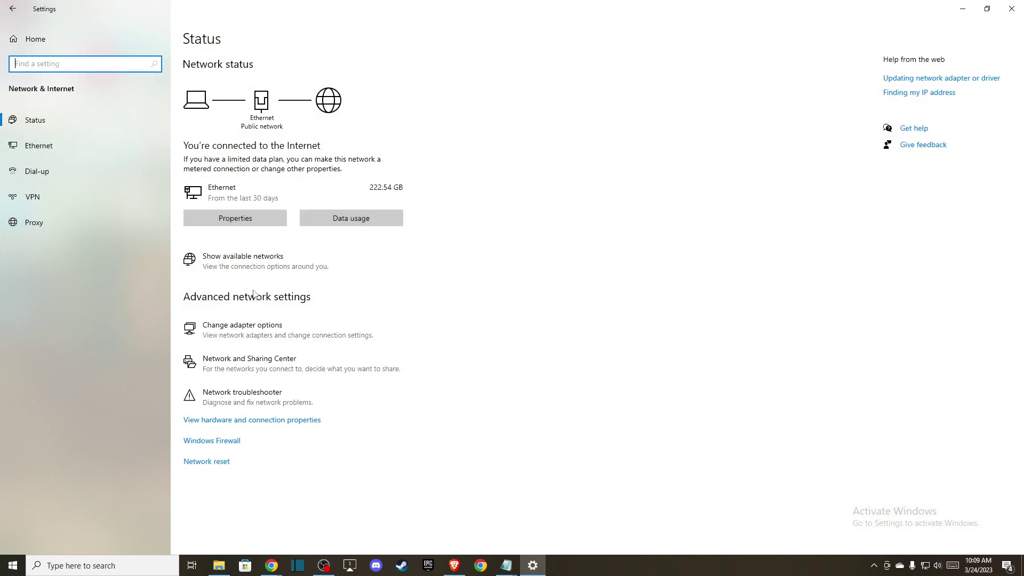
pyautogui.click(228, 330)
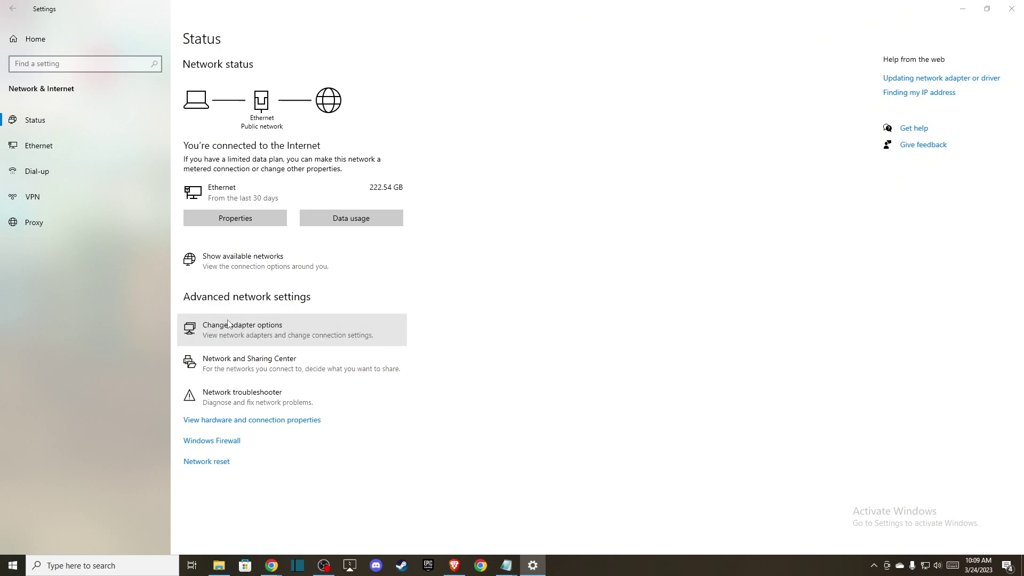
pyautogui.click(215, 197)
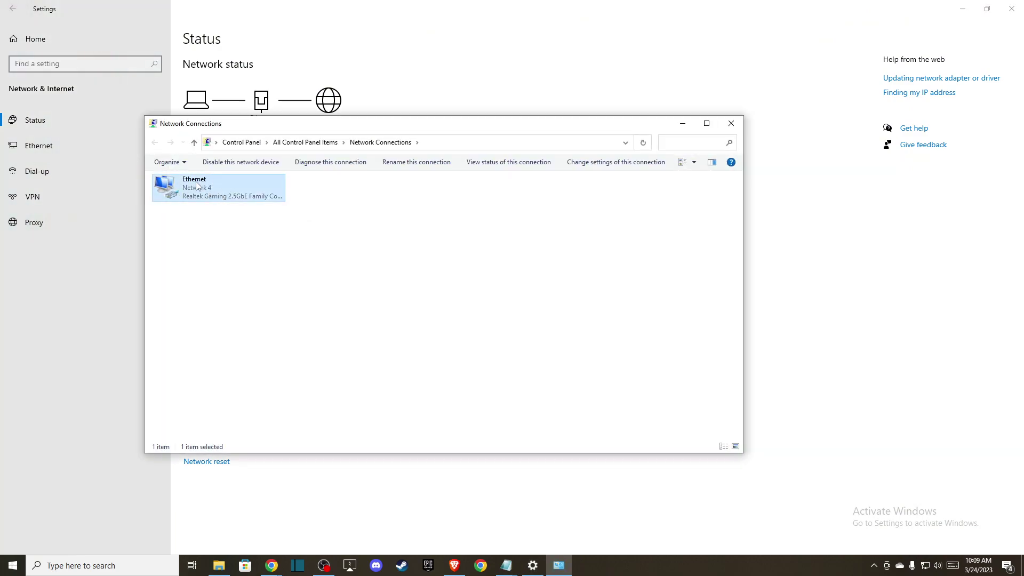
pyautogui.rightClick(195, 182)
pyautogui.click(242, 283)
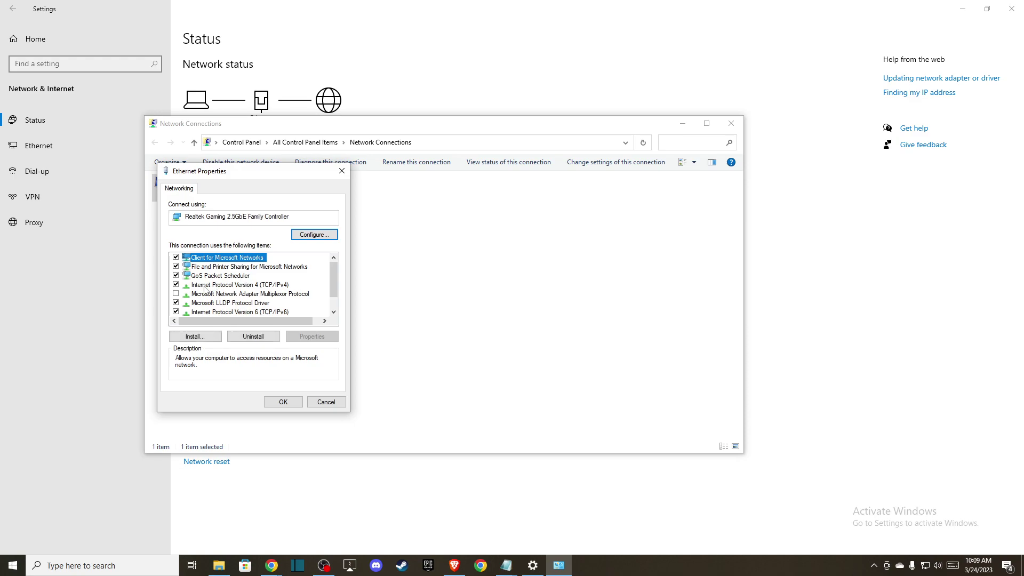
# Set Ethernet IPv4 DNS servers to 8.8.8.8 and 8.8.4.4, then close the network windows.
pyautogui.doubleClick(239, 285)
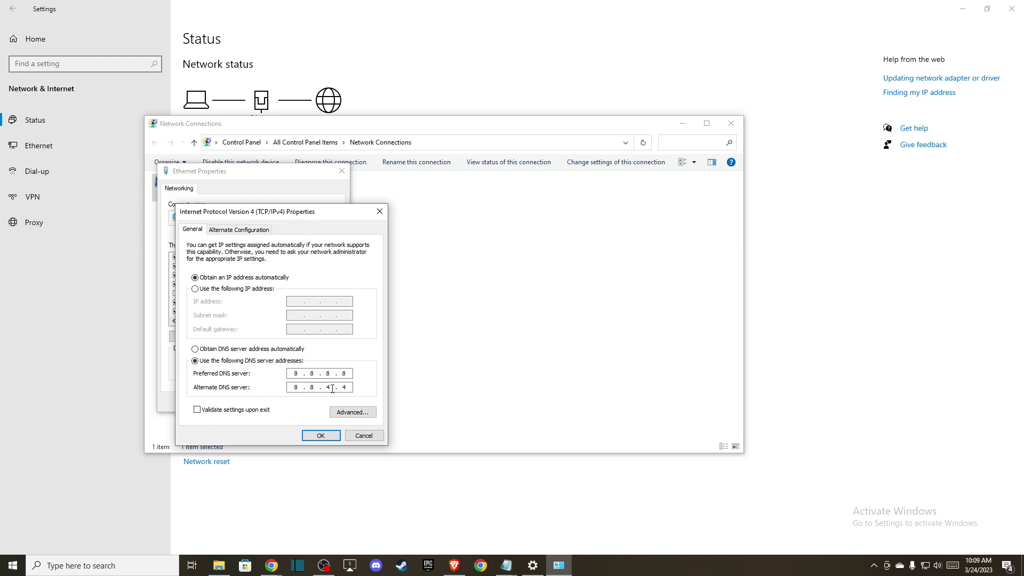
pyautogui.click(321, 436)
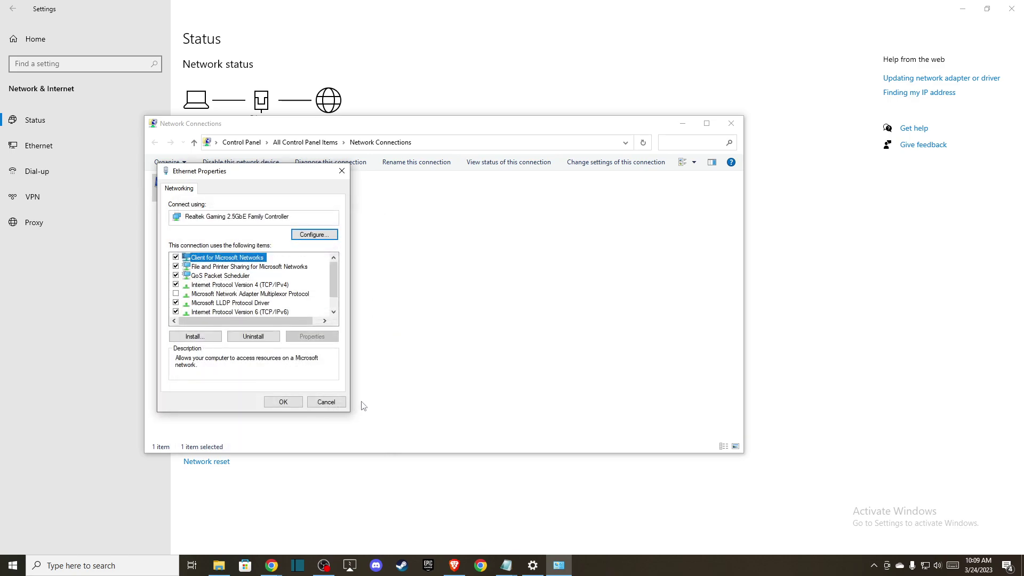
pyautogui.click(283, 402)
pyautogui.click(726, 125)
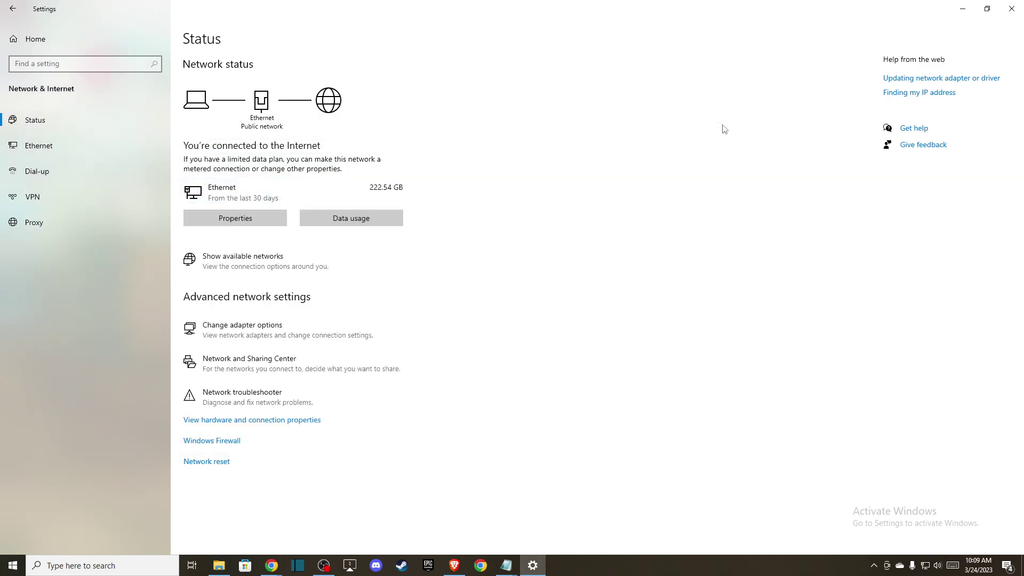
pyautogui.click(1012, 9)
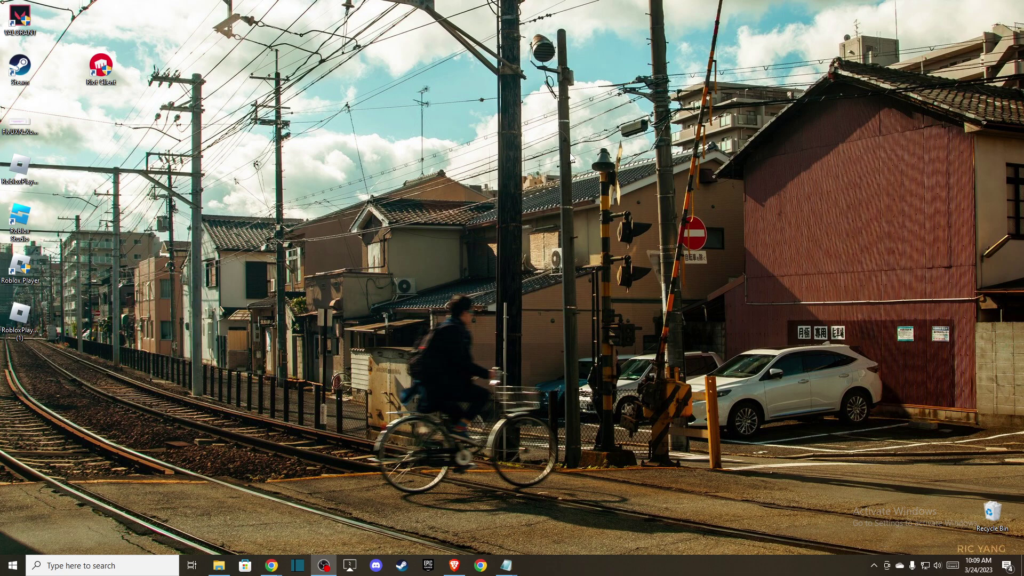